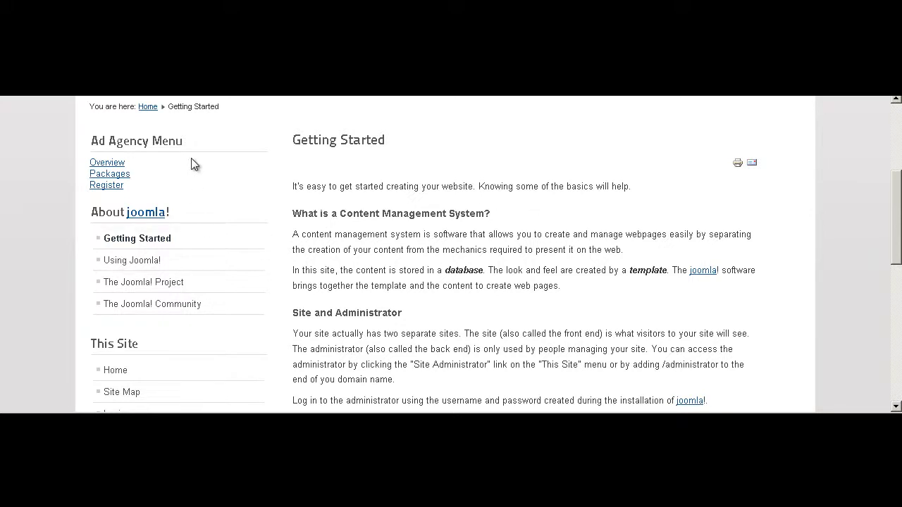
Review the Getting Started article on the front end, then return to the Sidebars Control Panel.
{"action": "scroll", "coordinate": [185, 251], "scroll_direction": "up", "scroll_amount": 3}
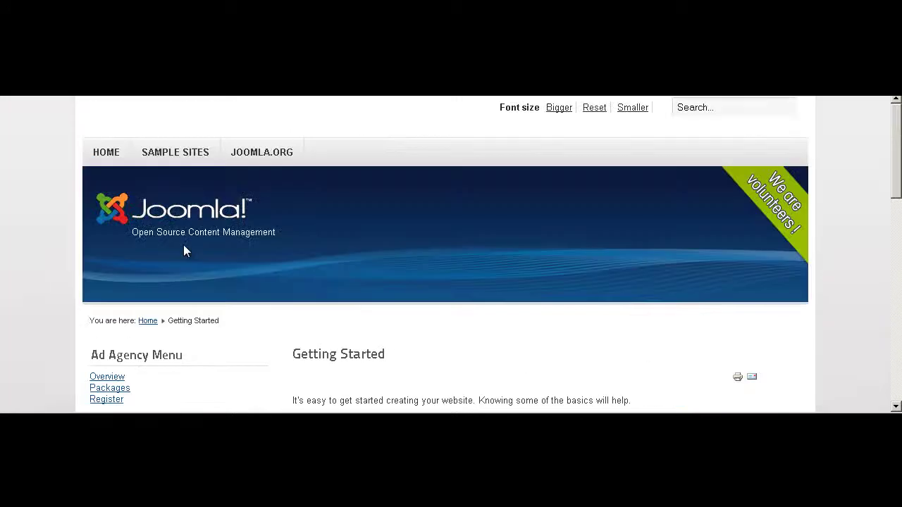
{"action": "scroll", "coordinate": [184, 243], "scroll_direction": "down", "scroll_amount": 2}
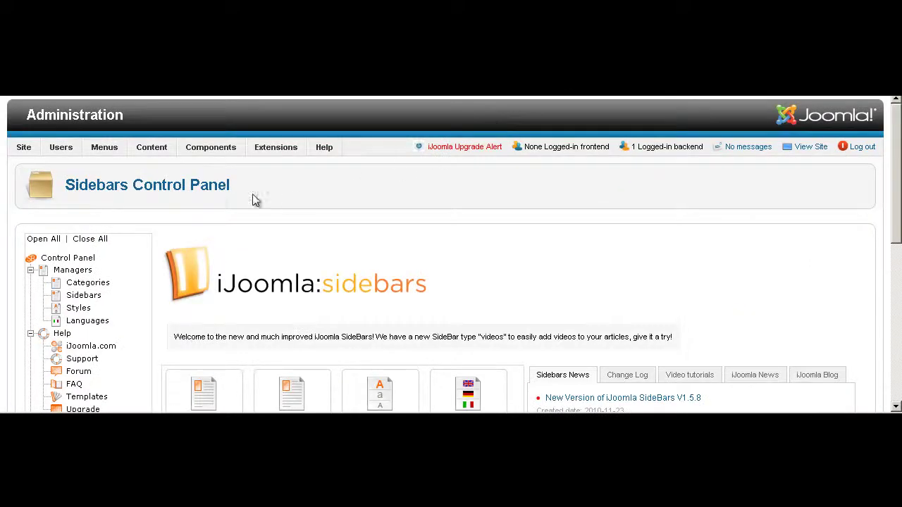
{"action": "mouse_move", "coordinate": [215, 150]}
{"action": "mouse_move", "coordinate": [218, 166]}
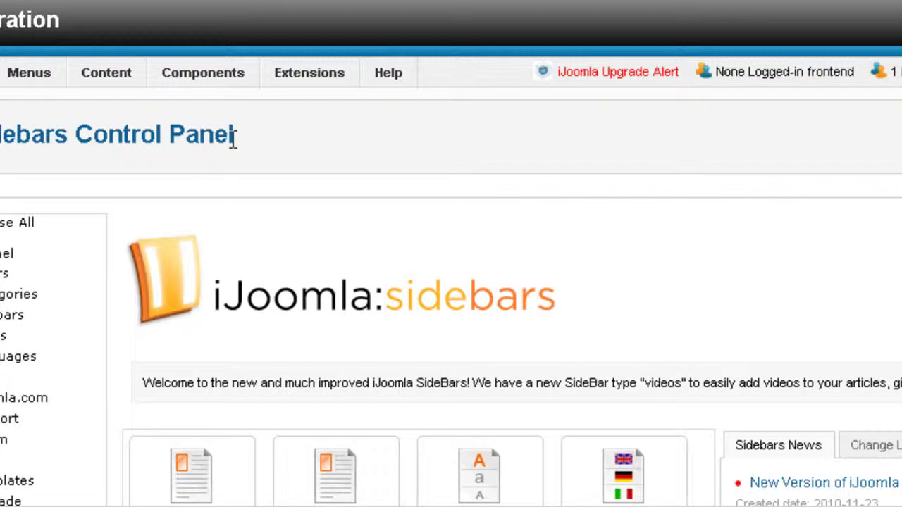
Go to Components > Banners > Banners to reach the banner list.
{"action": "mouse_move", "coordinate": [242, 84]}
{"action": "mouse_move", "coordinate": [239, 109]}
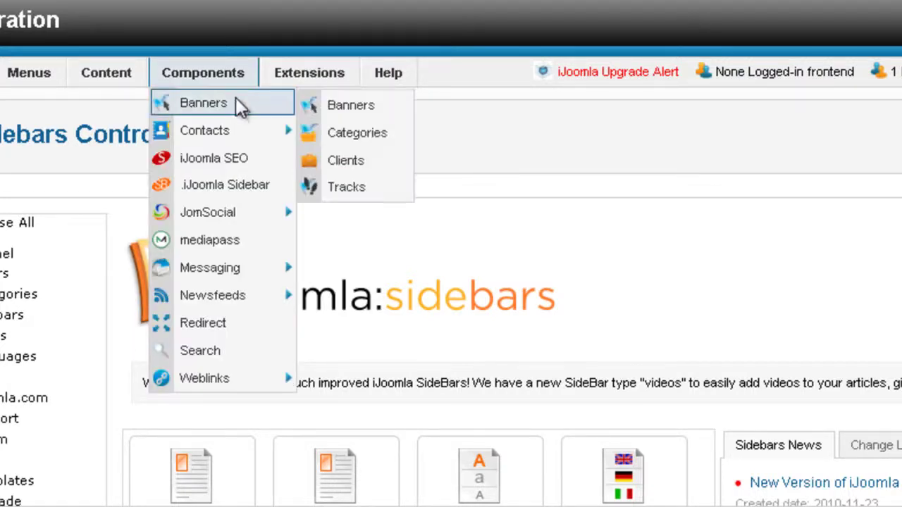
{"action": "left_click", "coordinate": [320, 106]}
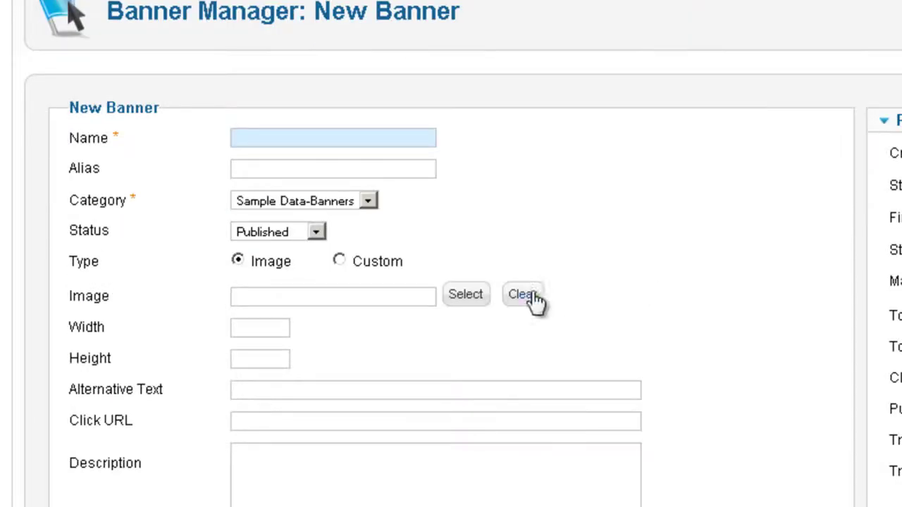
Upload guru_v2_300x300.gif to /banners and insert it as the new banner's image.
{"action": "left_click", "coordinate": [477, 302]}
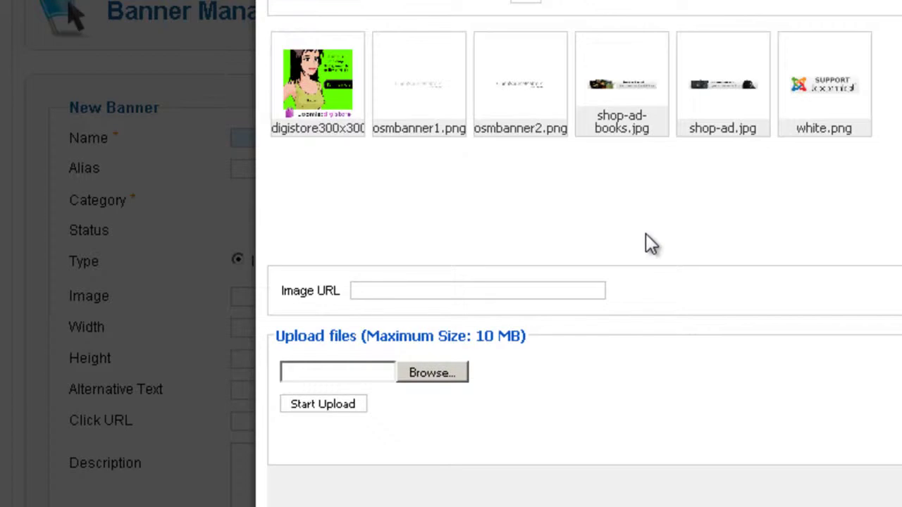
{"action": "left_click", "coordinate": [446, 379]}
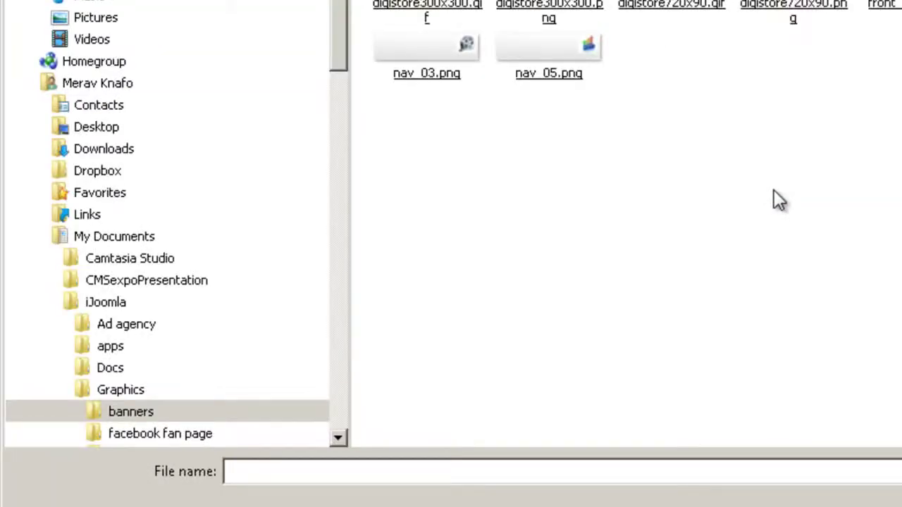
{"action": "key", "text": "Return"}
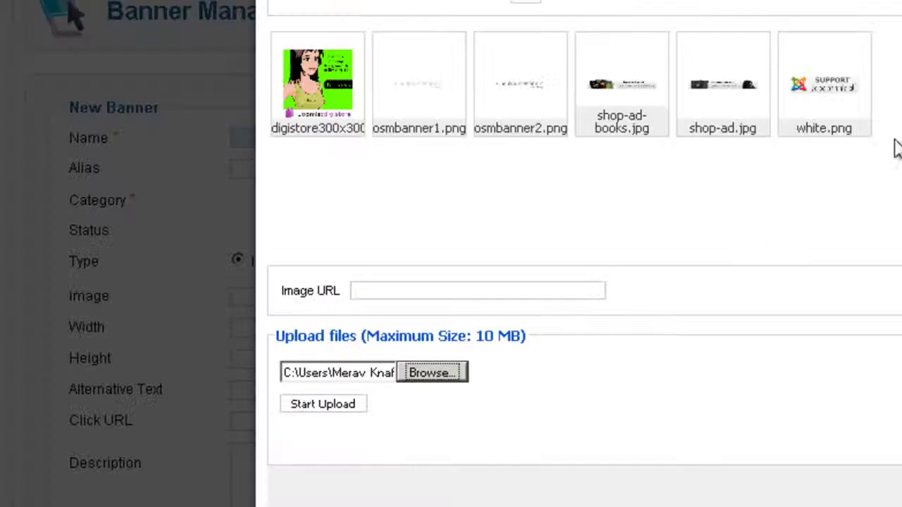
{"action": "left_click", "coordinate": [313, 407]}
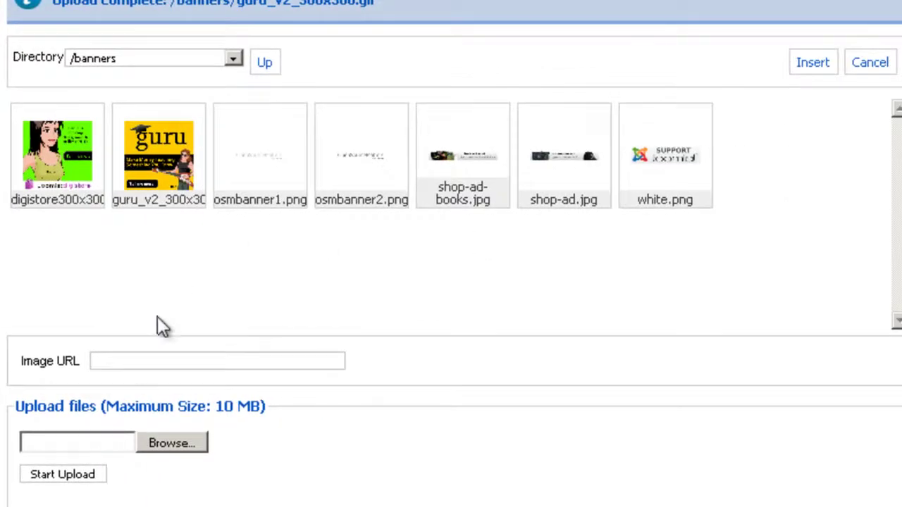
{"action": "left_click", "coordinate": [184, 162]}
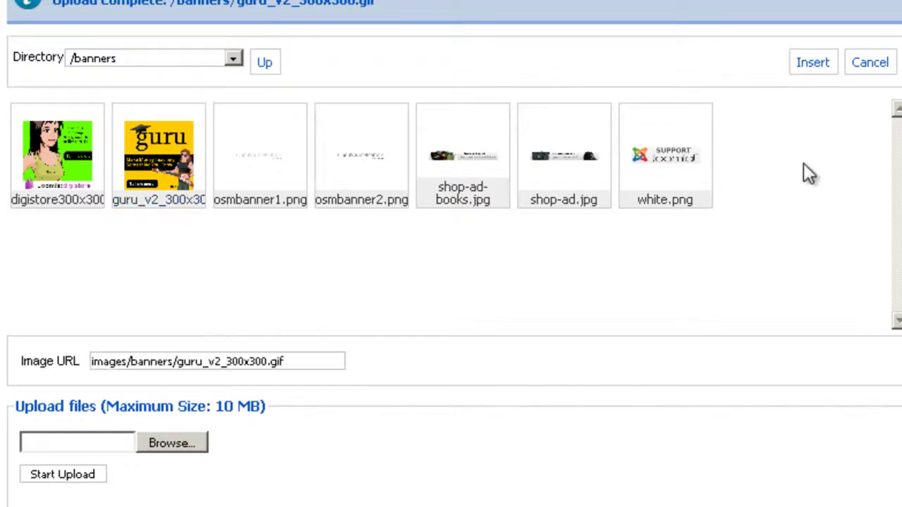
{"action": "left_click", "coordinate": [814, 63]}
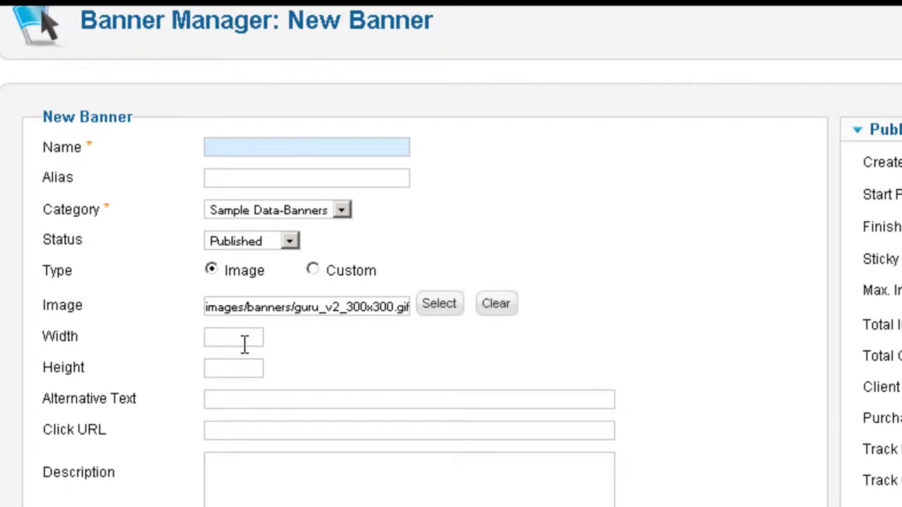
Set the banner's width and height to 300 and name it Guru.
{"action": "left_click", "coordinate": [244, 343]}
{"action": "type", "text": "300"}
{"action": "key", "text": "Tab"}
{"action": "type", "text": "300"}
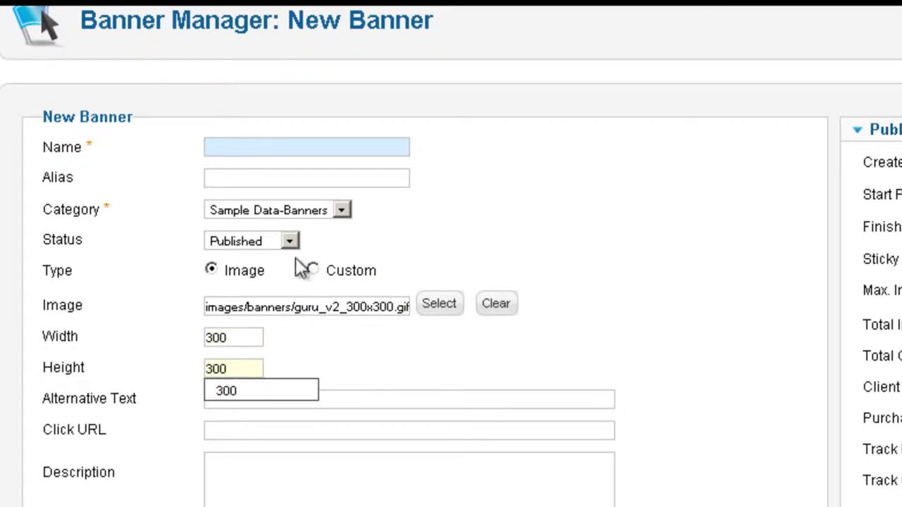
{"action": "left_click", "coordinate": [276, 150]}
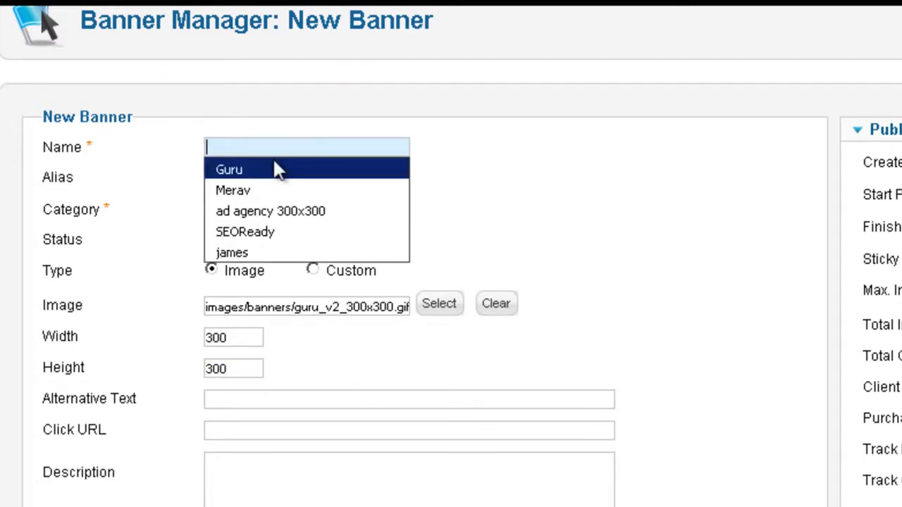
{"action": "left_click", "coordinate": [276, 170]}
{"action": "scroll", "coordinate": [464, 151], "scroll_direction": "down", "scroll_amount": 3}
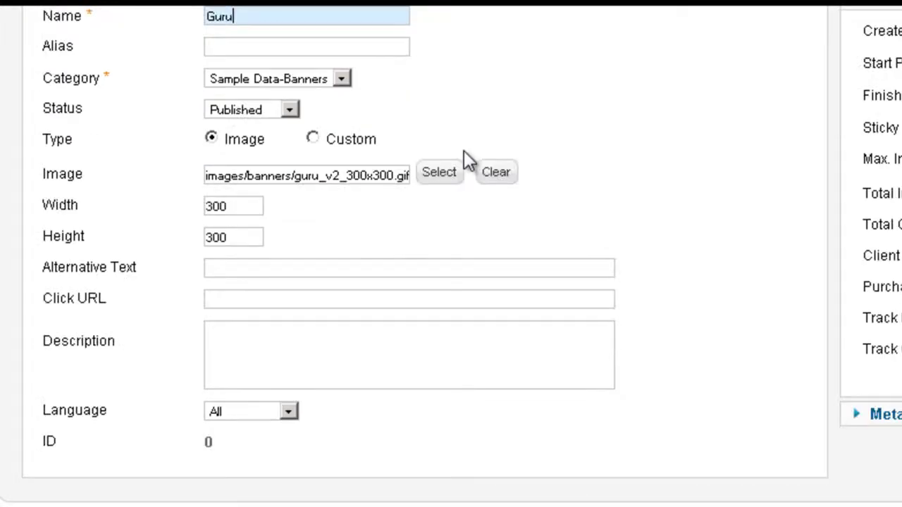
{"action": "left_click", "coordinate": [236, 302]}
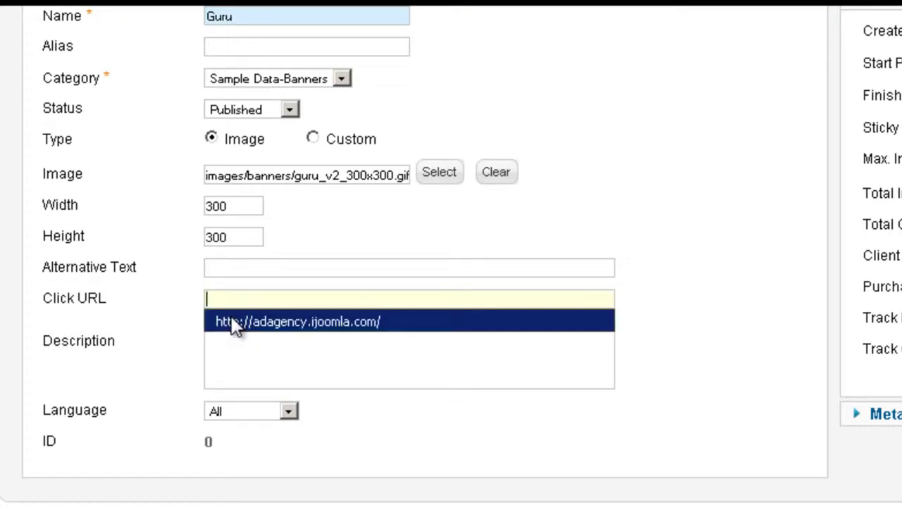
{"action": "left_click", "coordinate": [232, 322]}
{"action": "left_click_drag", "start_coordinate": [240, 300], "coordinate": [290, 300]}
{"action": "key", "text": "BackSpace"}
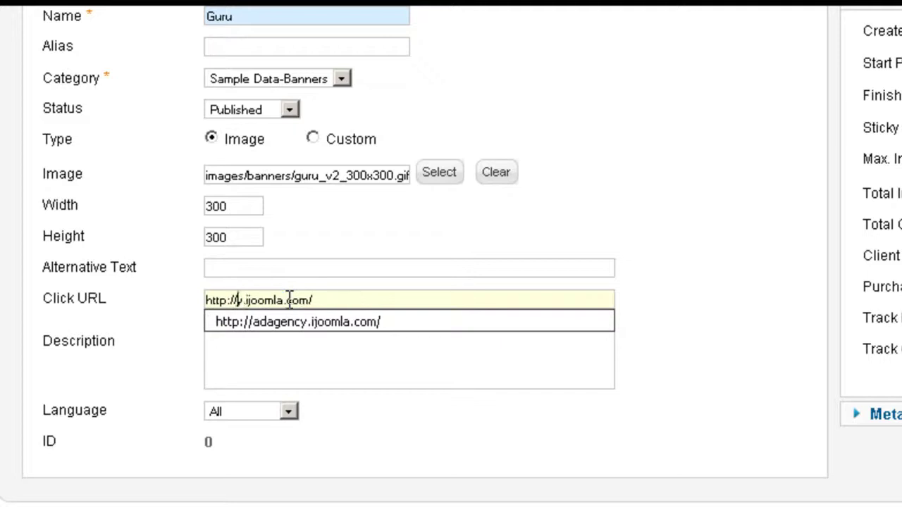
{"action": "type", "text": "guru"}
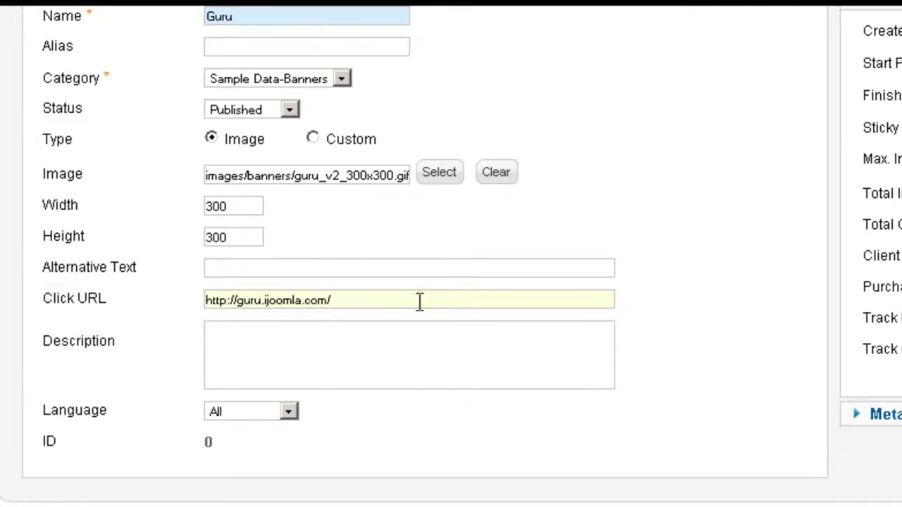
{"action": "scroll", "coordinate": [442, 298], "scroll_direction": "up", "scroll_amount": 4}
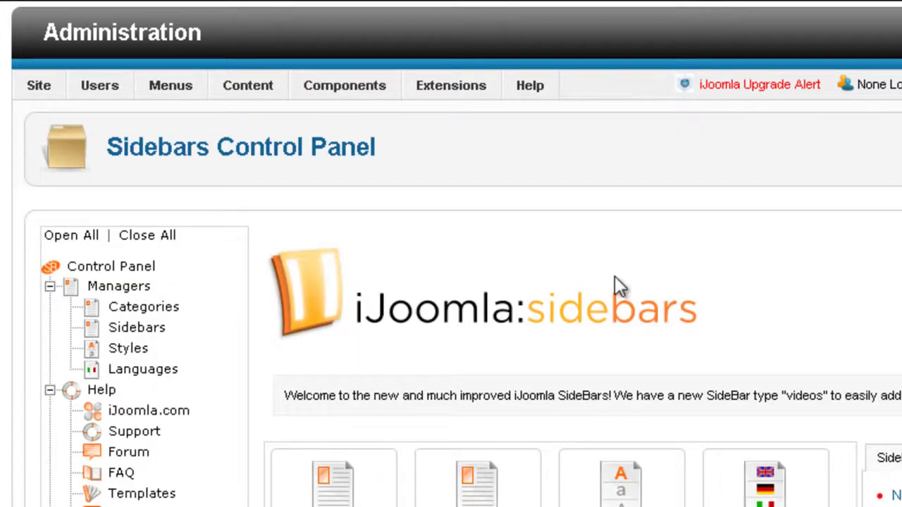
Open the Sidebars list from the iJoomla Sidebar control panel.
{"action": "scroll", "coordinate": [614, 282], "scroll_direction": "down", "scroll_amount": 3}
{"action": "left_click", "coordinate": [502, 276]}
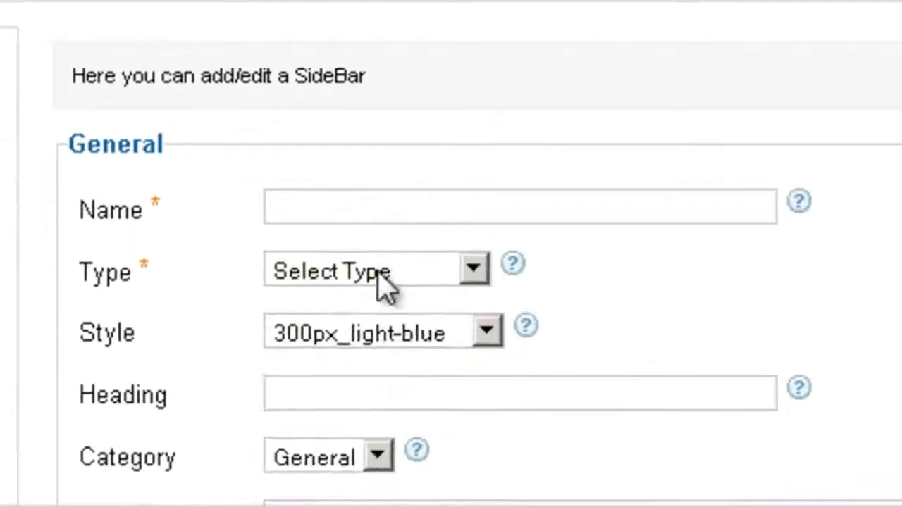
Make the new sidebar a Banner type named 'Guru banner', leaving the heading blank.
{"action": "left_click", "coordinate": [121, 331]}
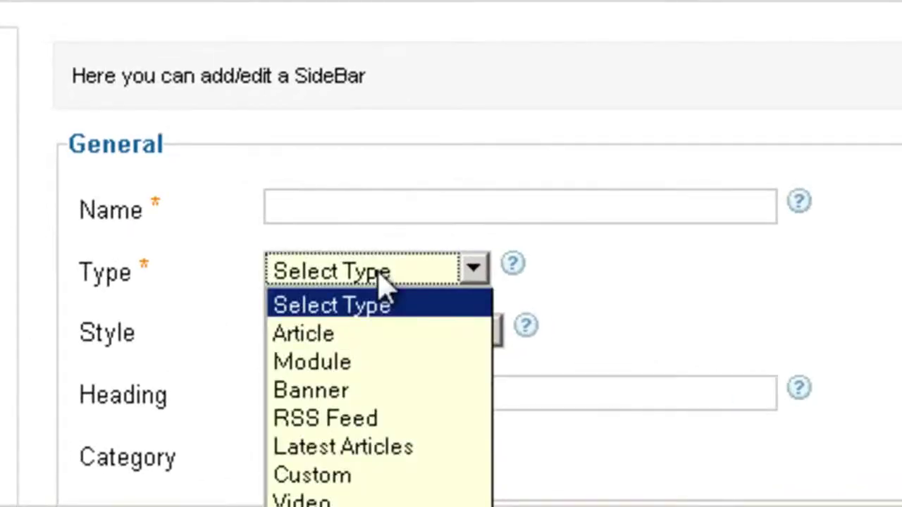
{"action": "left_click", "coordinate": [342, 384]}
{"action": "left_click", "coordinate": [412, 212]}
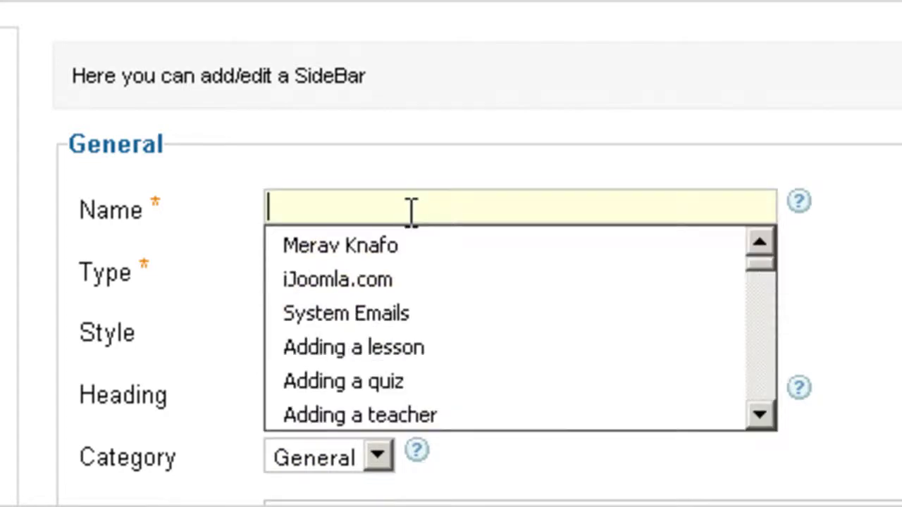
{"action": "scroll", "coordinate": [413, 227], "scroll_direction": "down", "scroll_amount": 2}
{"action": "type", "text": "Guru banner"}
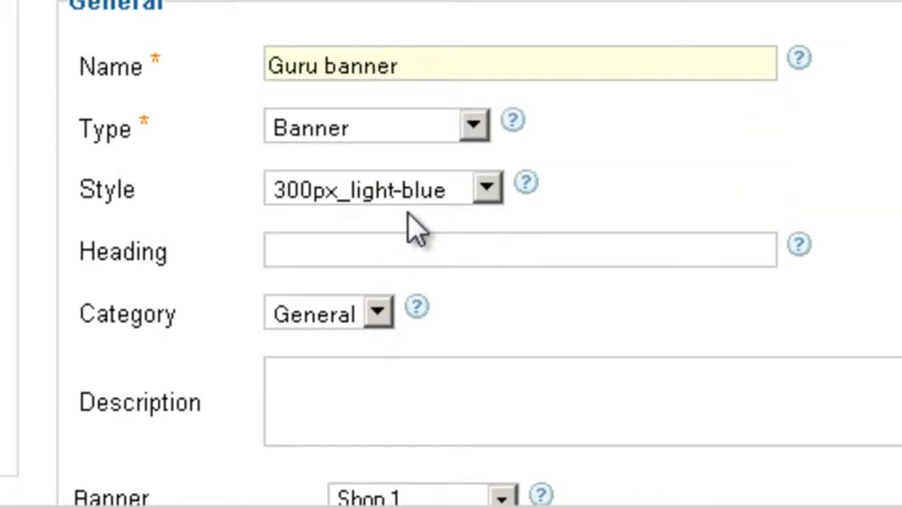
{"action": "left_click", "coordinate": [401, 240]}
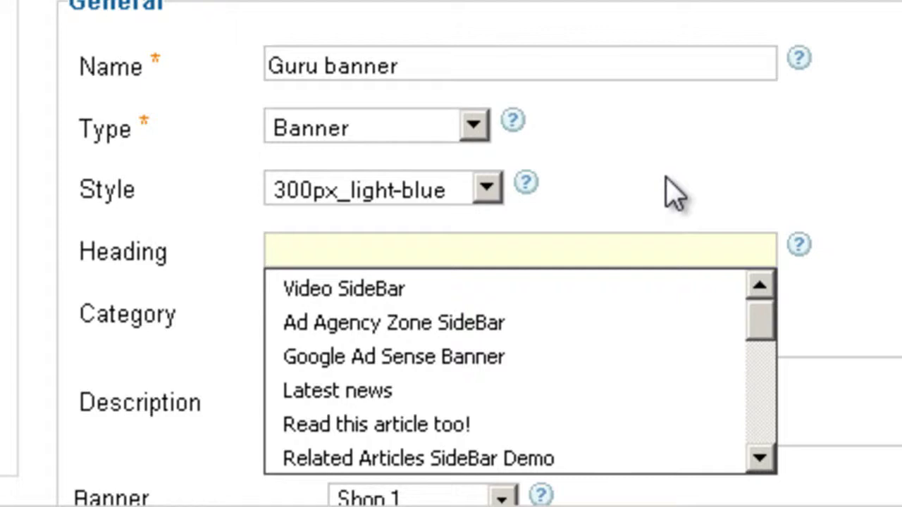
{"action": "left_click", "coordinate": [673, 193]}
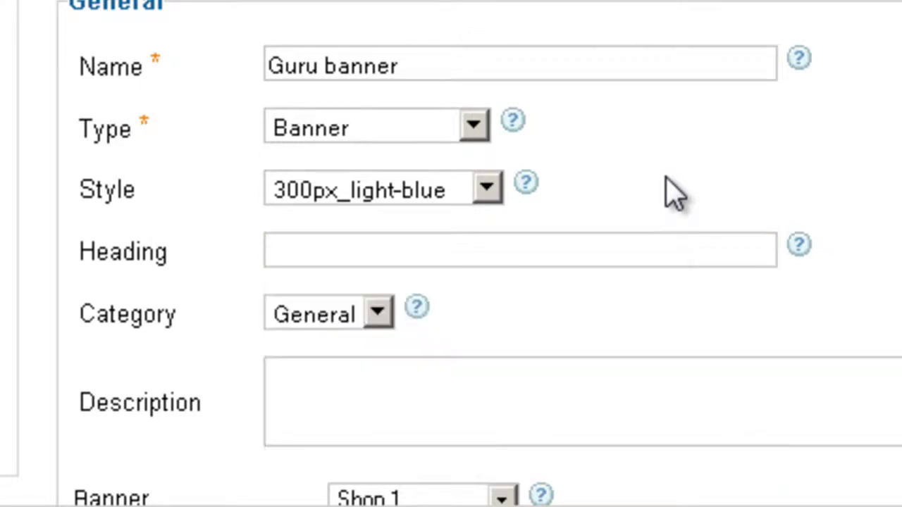
{"action": "scroll", "coordinate": [673, 194], "scroll_direction": "down", "scroll_amount": 2}
{"action": "scroll", "coordinate": [102, 238], "scroll_direction": "down", "scroll_amount": 3}
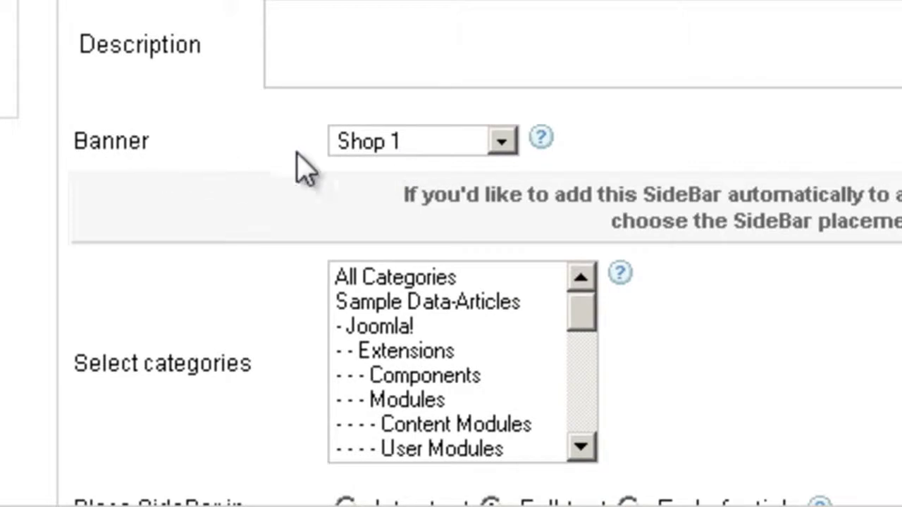
Select Guru in the sidebar's Banner dropdown.
{"action": "left_click", "coordinate": [428, 146]}
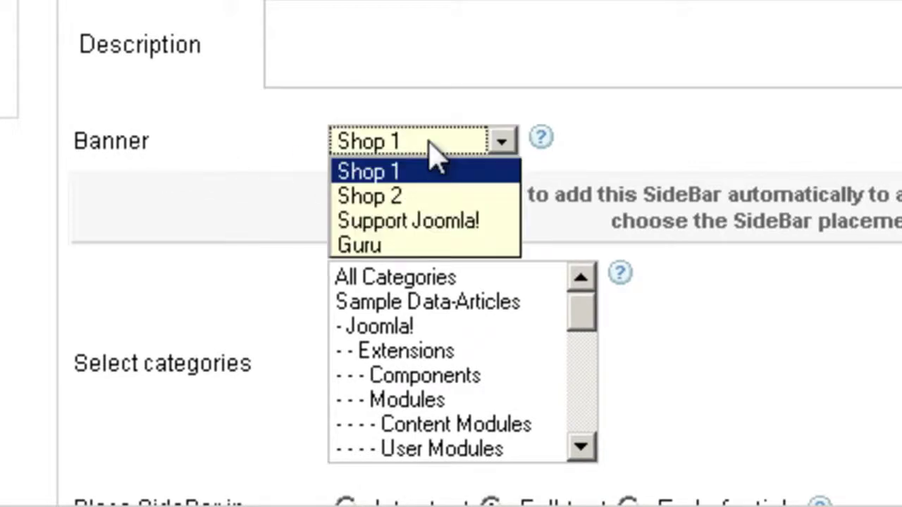
{"action": "left_click", "coordinate": [389, 246]}
{"action": "left_click", "coordinate": [394, 208]}
{"action": "scroll", "coordinate": [394, 208], "scroll_direction": "down", "scroll_amount": 3}
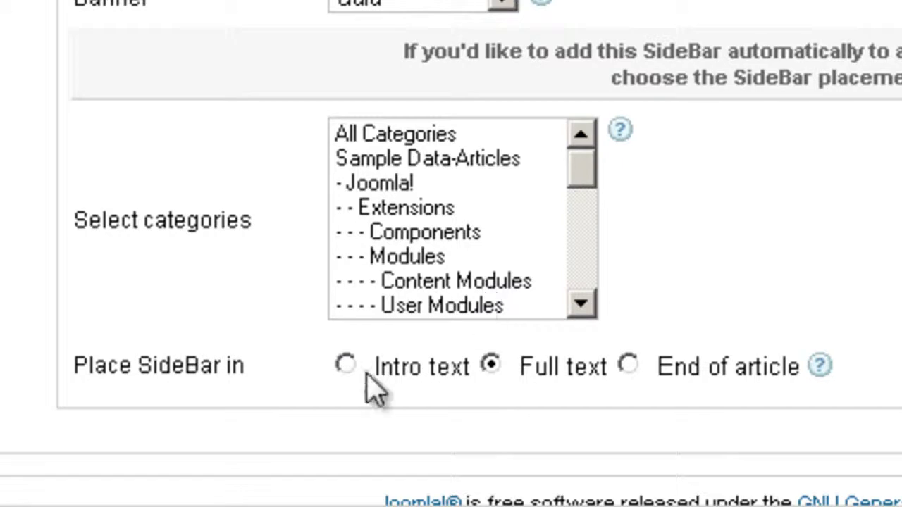
{"action": "scroll", "coordinate": [592, 324], "scroll_direction": "up", "scroll_amount": 5}
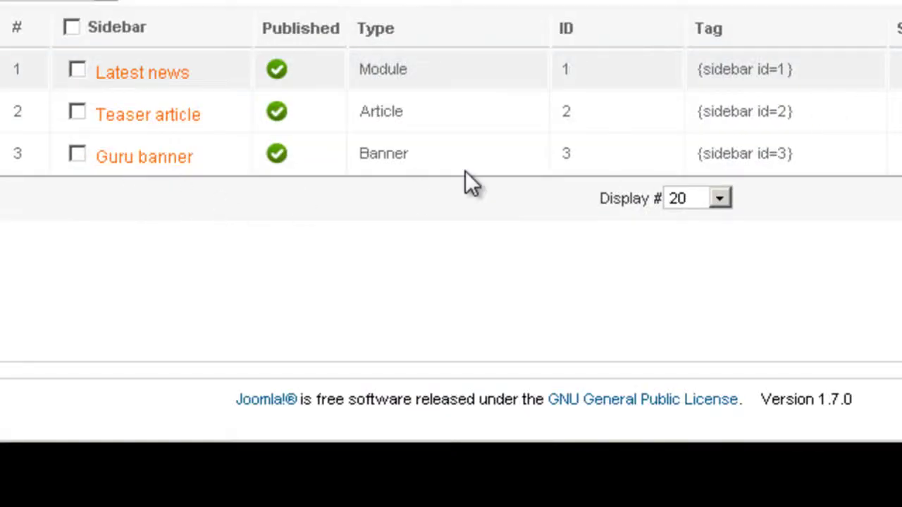
Copy the Guru banner sidebar's {sidebar id=3} tag from the SideBars list.
{"action": "left_click_drag", "start_coordinate": [699, 157], "coordinate": [794, 150]}
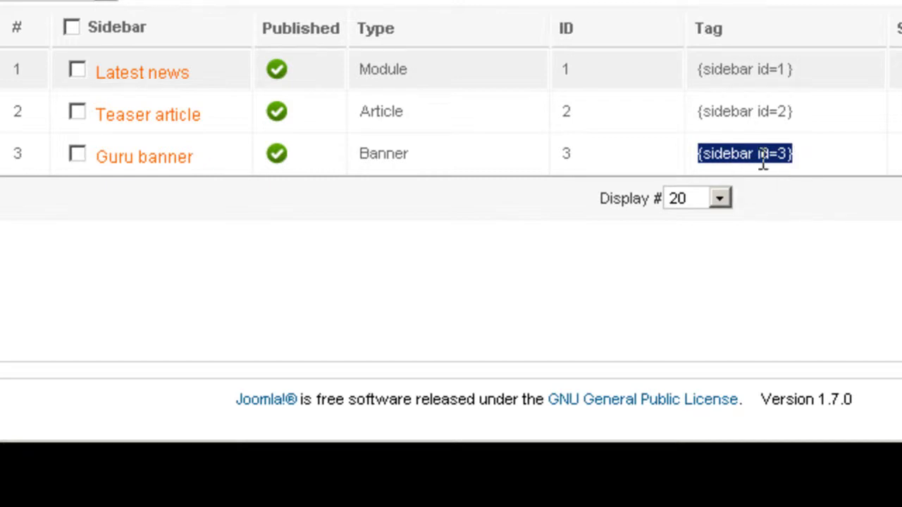
{"action": "right_click", "coordinate": [762, 159]}
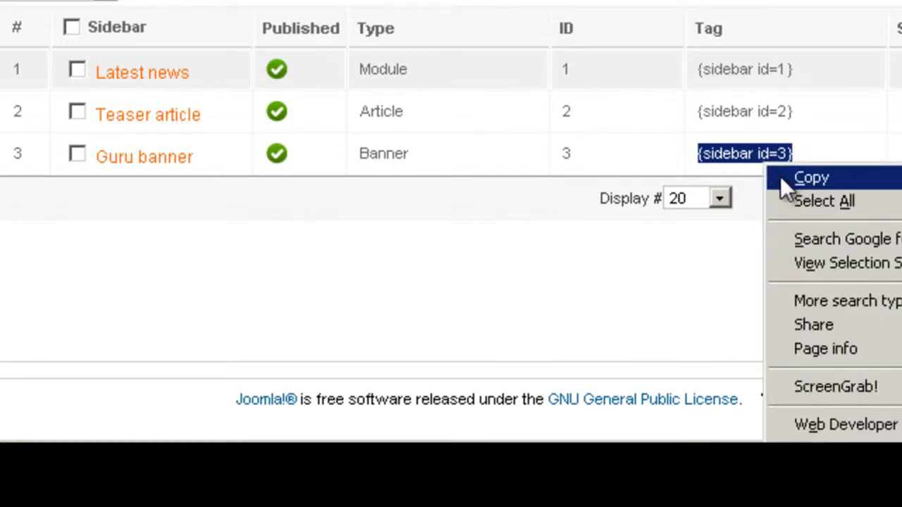
{"action": "left_click", "coordinate": [780, 176]}
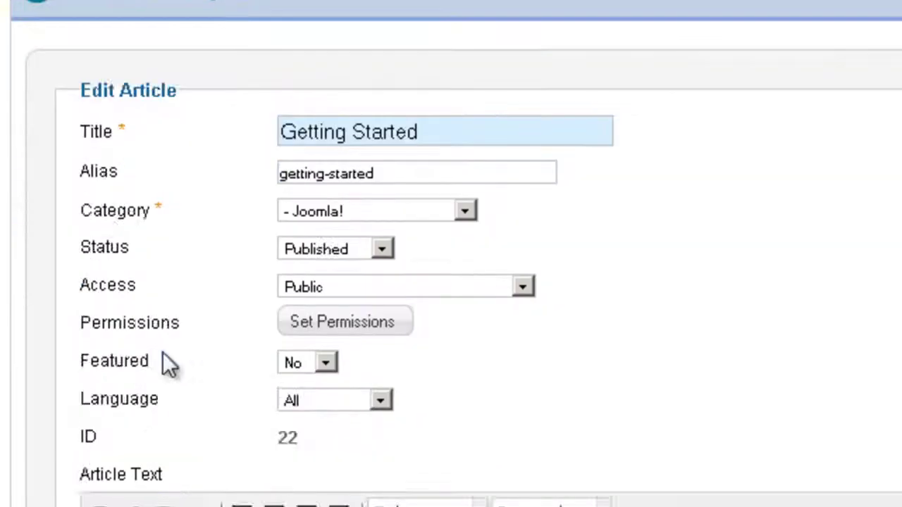
Paste the {sidebar id=3} tag at the start of the Getting Started article text.
{"action": "scroll", "coordinate": [167, 362], "scroll_direction": "down", "scroll_amount": 5}
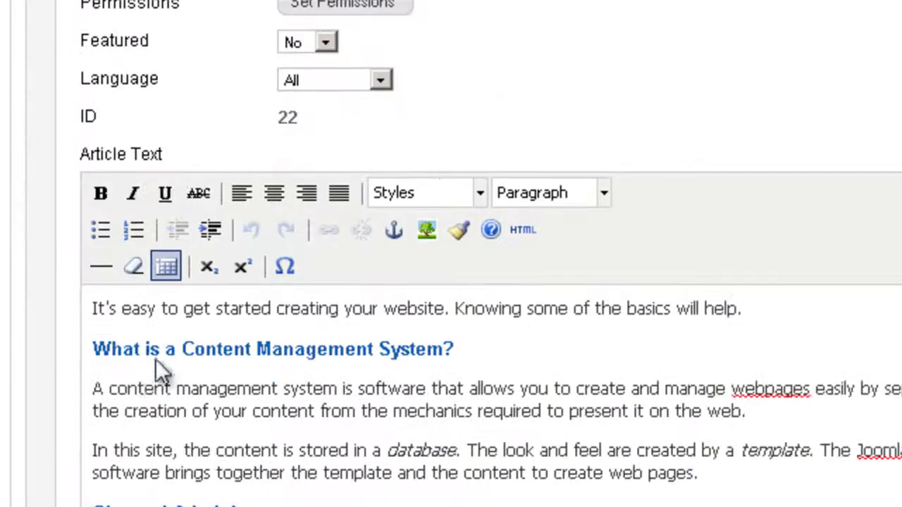
{"action": "left_click", "coordinate": [91, 308]}
{"action": "key", "text": "ctrl+v"}
{"action": "scroll", "coordinate": [486, 368], "scroll_direction": "down", "scroll_amount": 10}
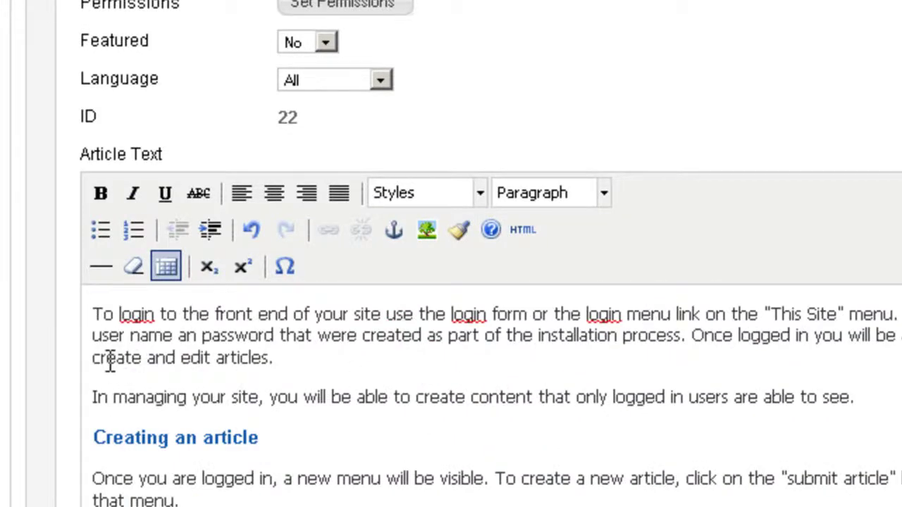
{"action": "scroll", "coordinate": [246, 387], "scroll_direction": "up", "scroll_amount": 10}
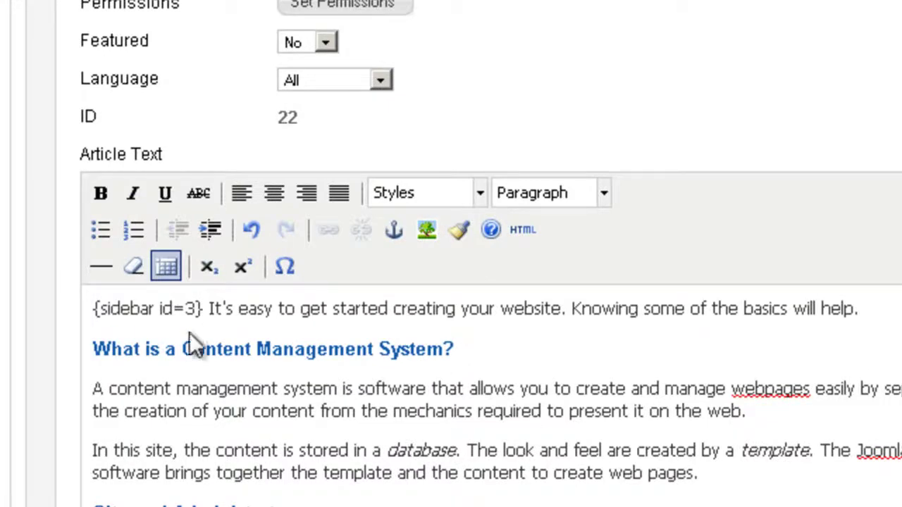
Add align=left inside the tag, then delete it again.
{"action": "left_click", "coordinate": [199, 307]}
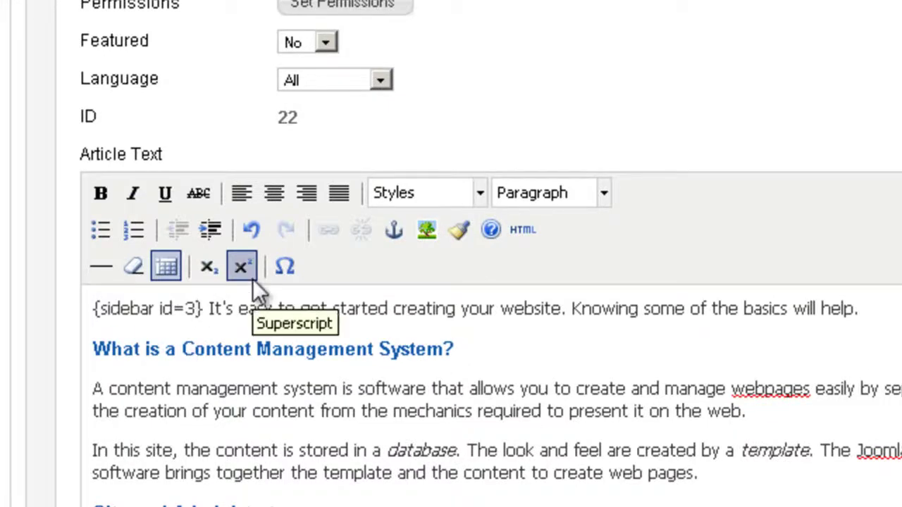
{"action": "type", "text": "align=le"}
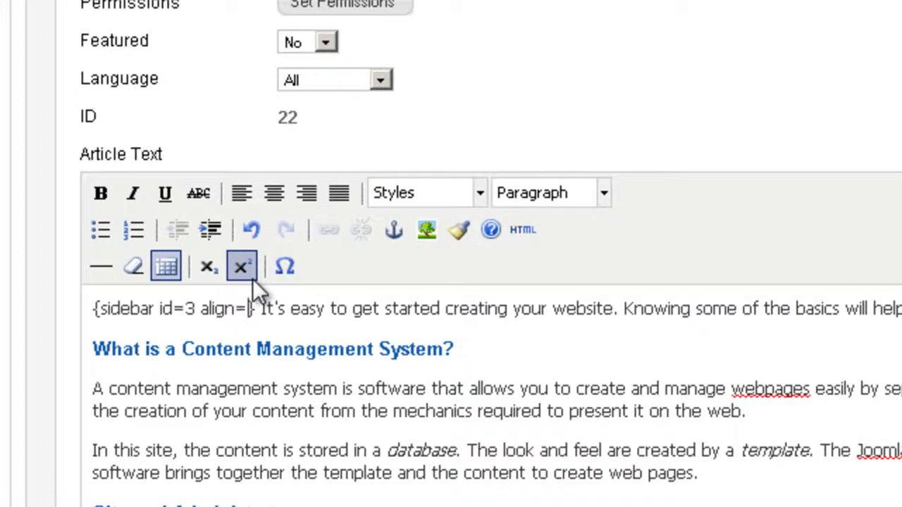
{"action": "type", "text": "ft"}
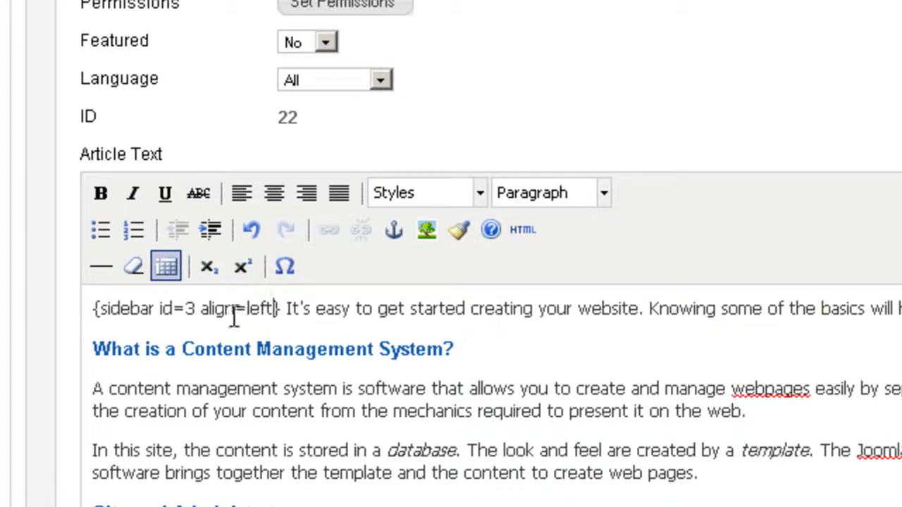
{"action": "left_click_drag", "start_coordinate": [195, 309], "coordinate": [276, 310]}
{"action": "key", "text": "Delete"}
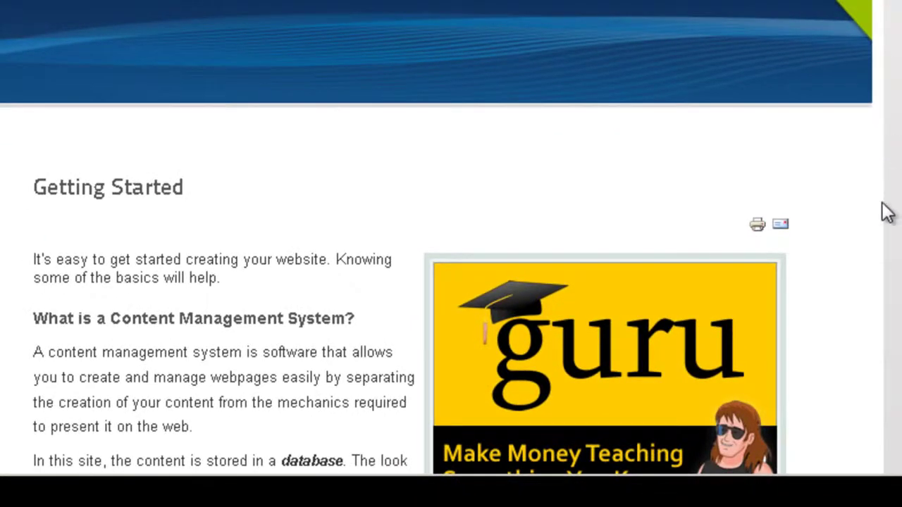
Scroll the front-end Getting Started article to see the Guru banner beside its text.
{"action": "scroll", "coordinate": [886, 212], "scroll_direction": "down", "scroll_amount": 4}
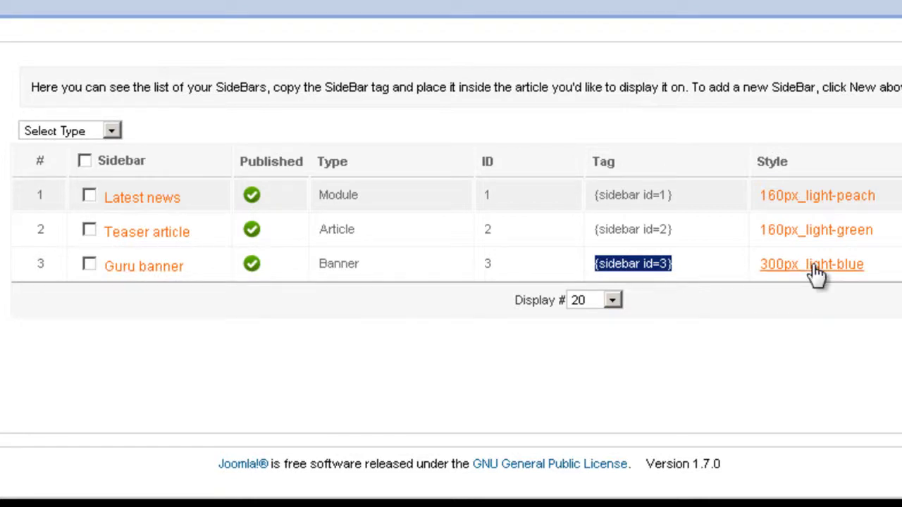
{"action": "scroll", "coordinate": [621, 198], "scroll_direction": "up", "scroll_amount": 3}
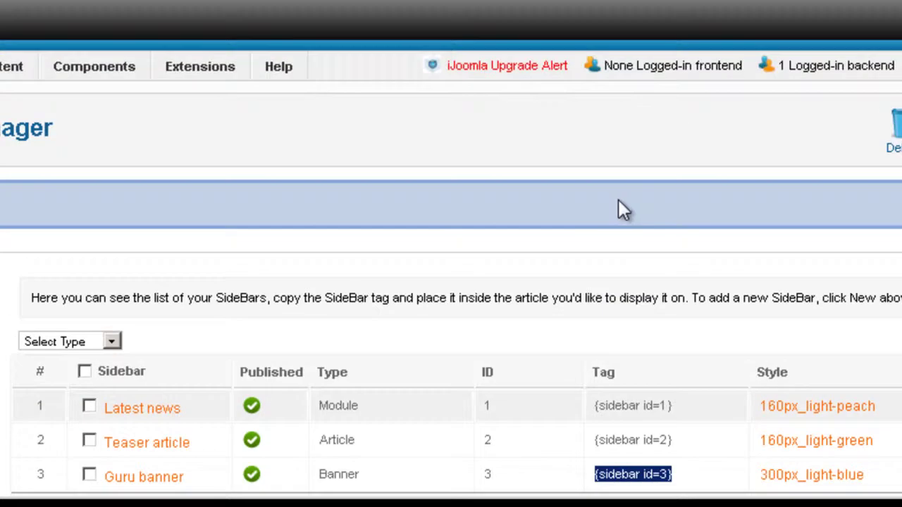